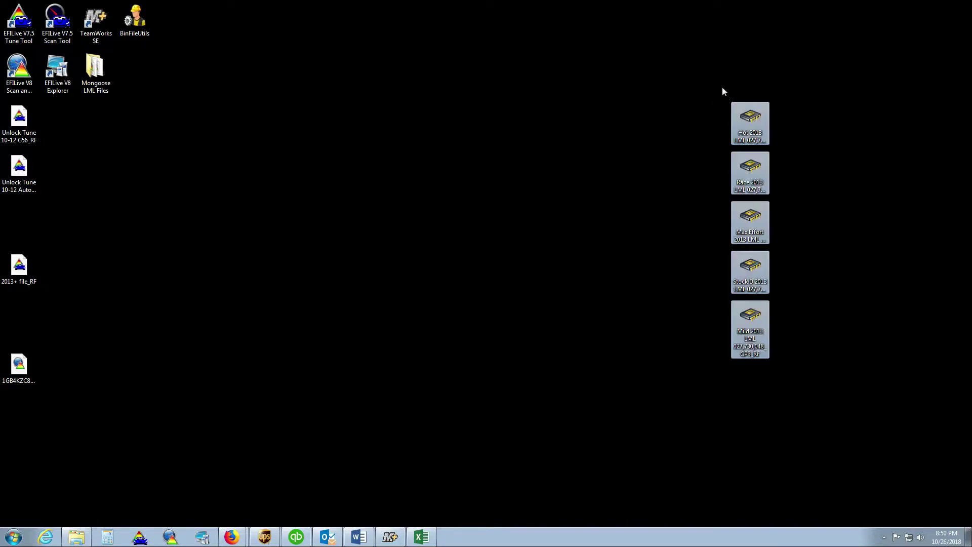
Select and deselect the five desktop tune files, then pick the EFILive V8 Explorer icon.
{"action": "left_click_drag", "start_coordinate": [722, 88], "coordinate": [753, 195]}
{"action": "left_click_drag", "start_coordinate": [774, 287], "coordinate": [809, 348]}
{"action": "left_click", "coordinate": [807, 333]}
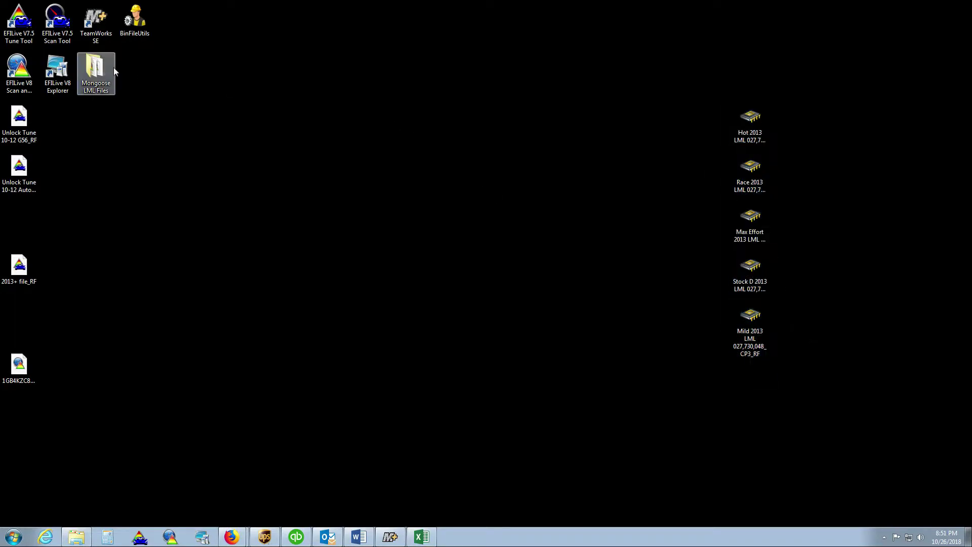
{"action": "left_click", "coordinate": [65, 68]}
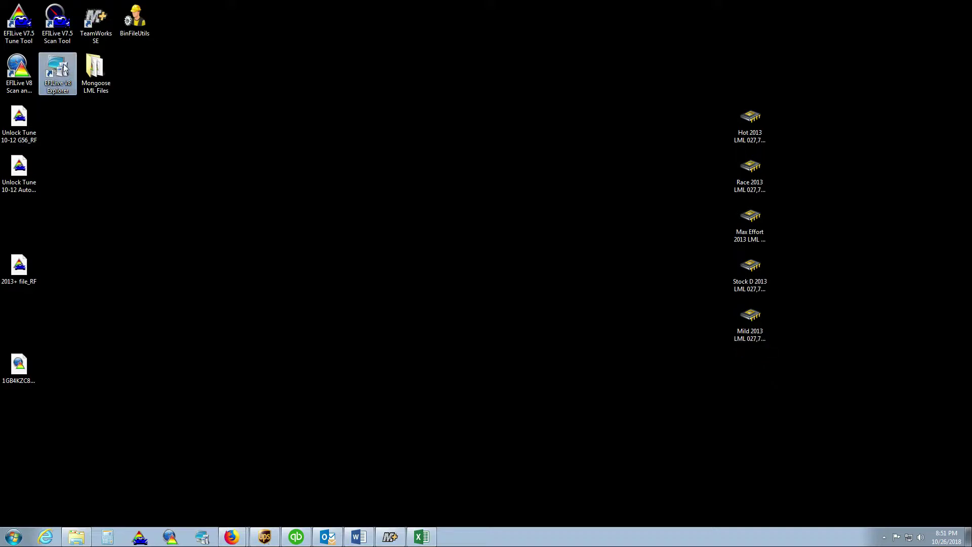
Launch EFILive V8 Explorer and view the FlashScan Tune folder's five 2013 LML tunes.
{"action": "double_click", "coordinate": [64, 68]}
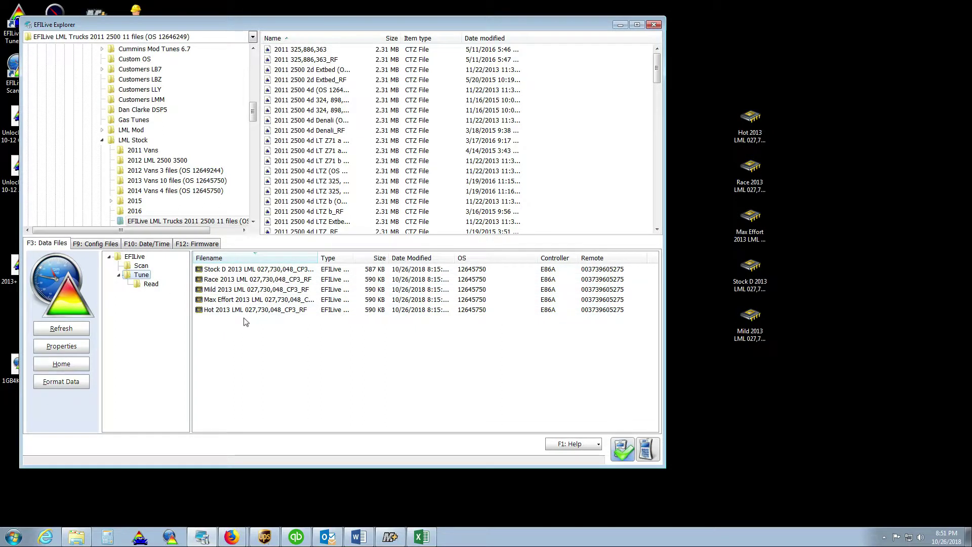
Select all five old tune files in the Tune list and confirm their deletion.
{"action": "left_click_drag", "start_coordinate": [244, 327], "coordinate": [253, 275]}
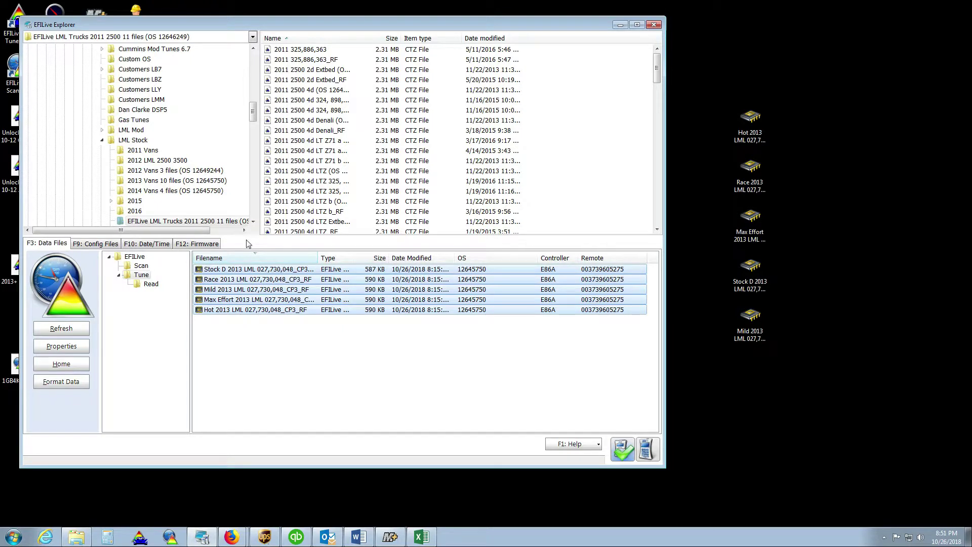
{"action": "key", "text": "Delete"}
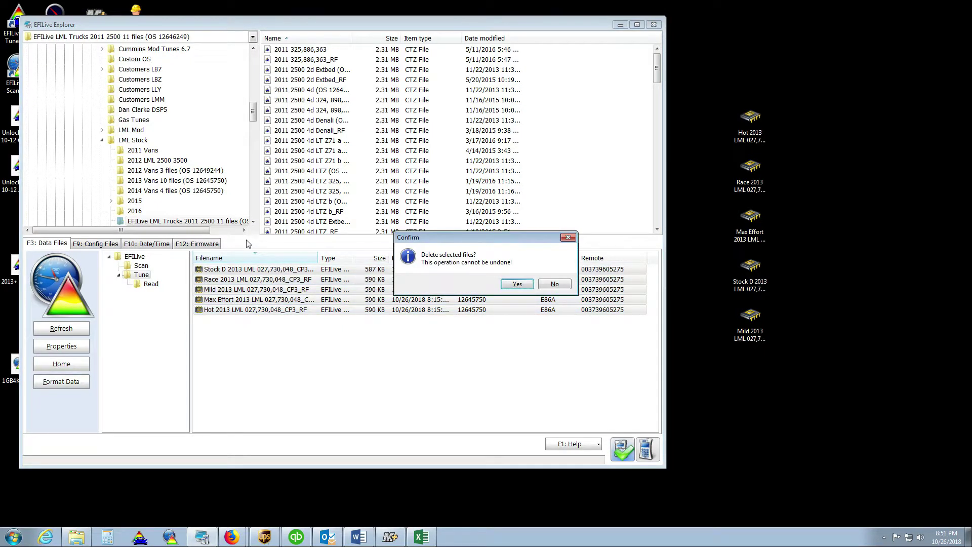
{"action": "key", "text": "Return"}
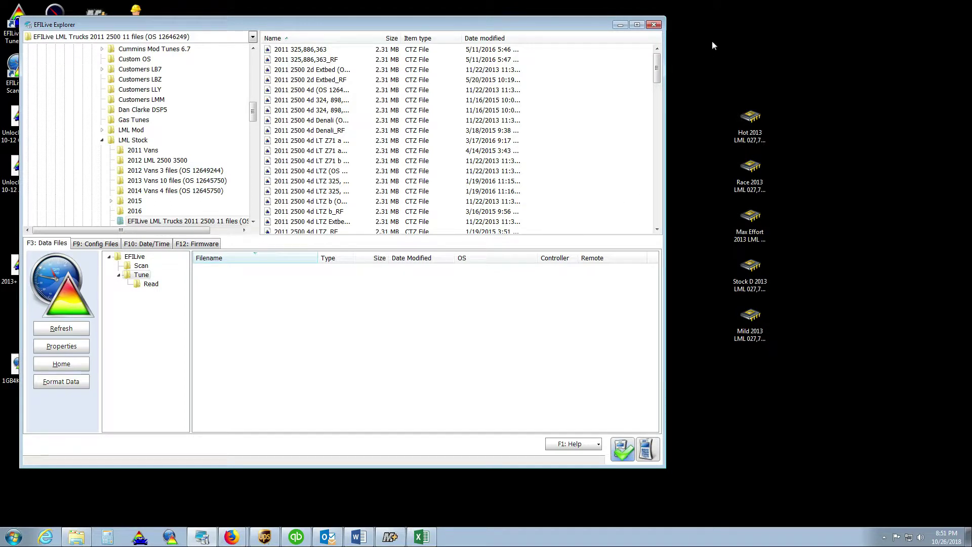
Drag the five new 2013 LML tune files from the desktop into the Tune list.
{"action": "mouse_move", "coordinate": [733, 70]}
{"action": "left_mouse_down"}
{"action": "mouse_move", "coordinate": [754, 321]}
{"action": "mouse_move", "coordinate": [540, 324]}
{"action": "left_mouse_up"}
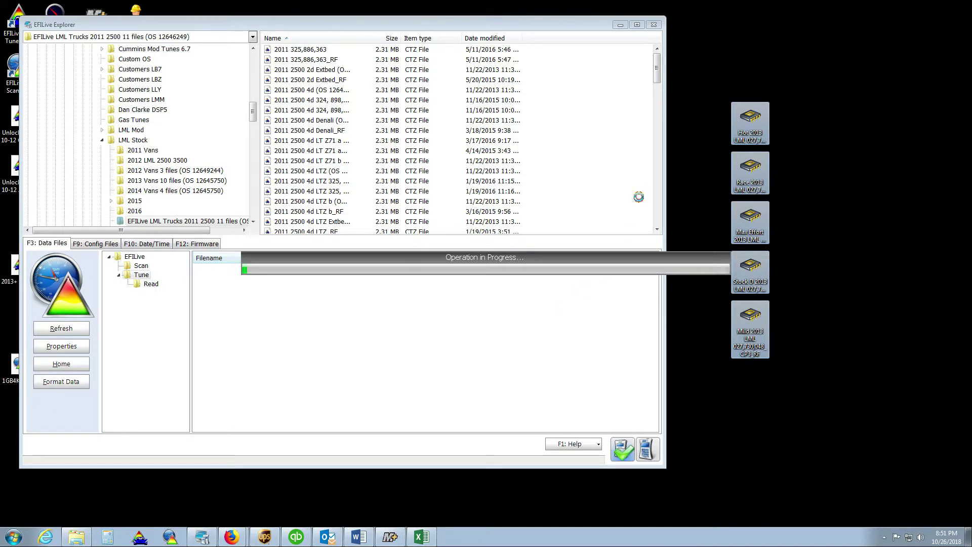